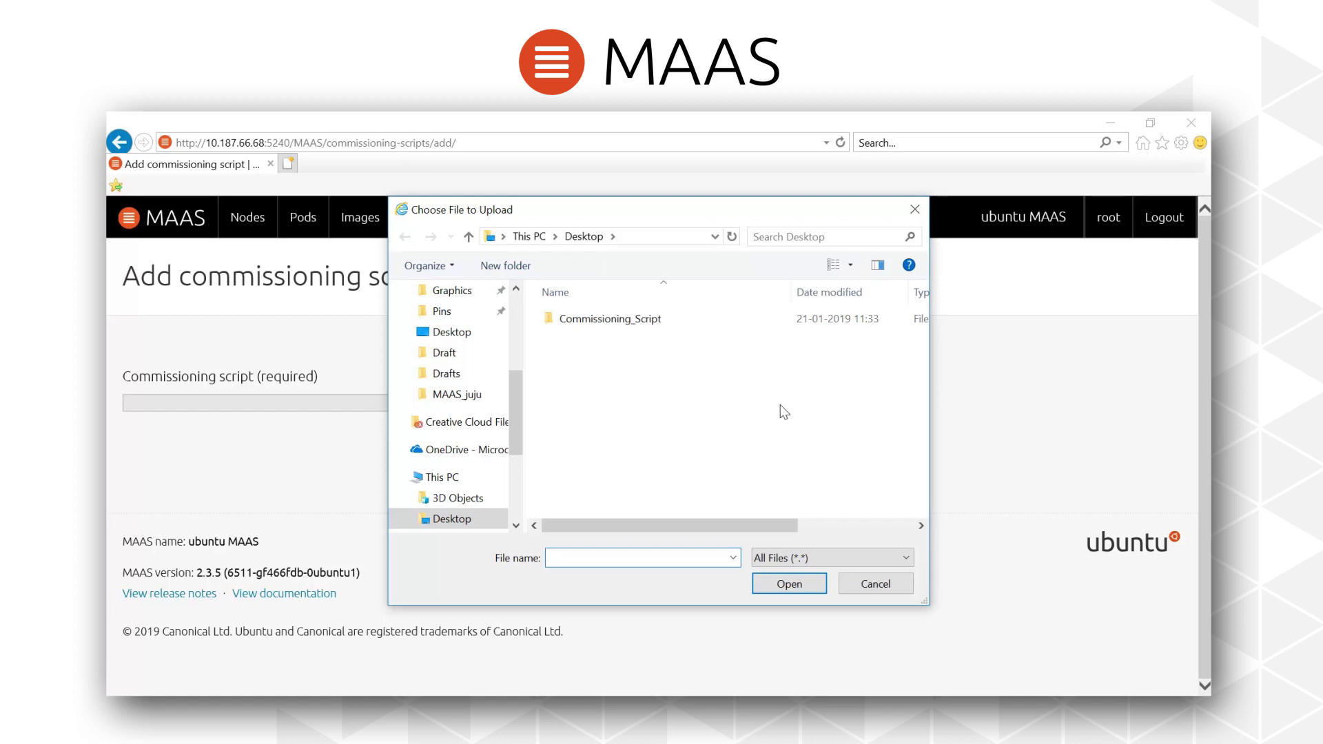
Upload the playconfig script from Commissioning_Script as a MAAS commissioning script, then view Nodes
double_click(590, 320)
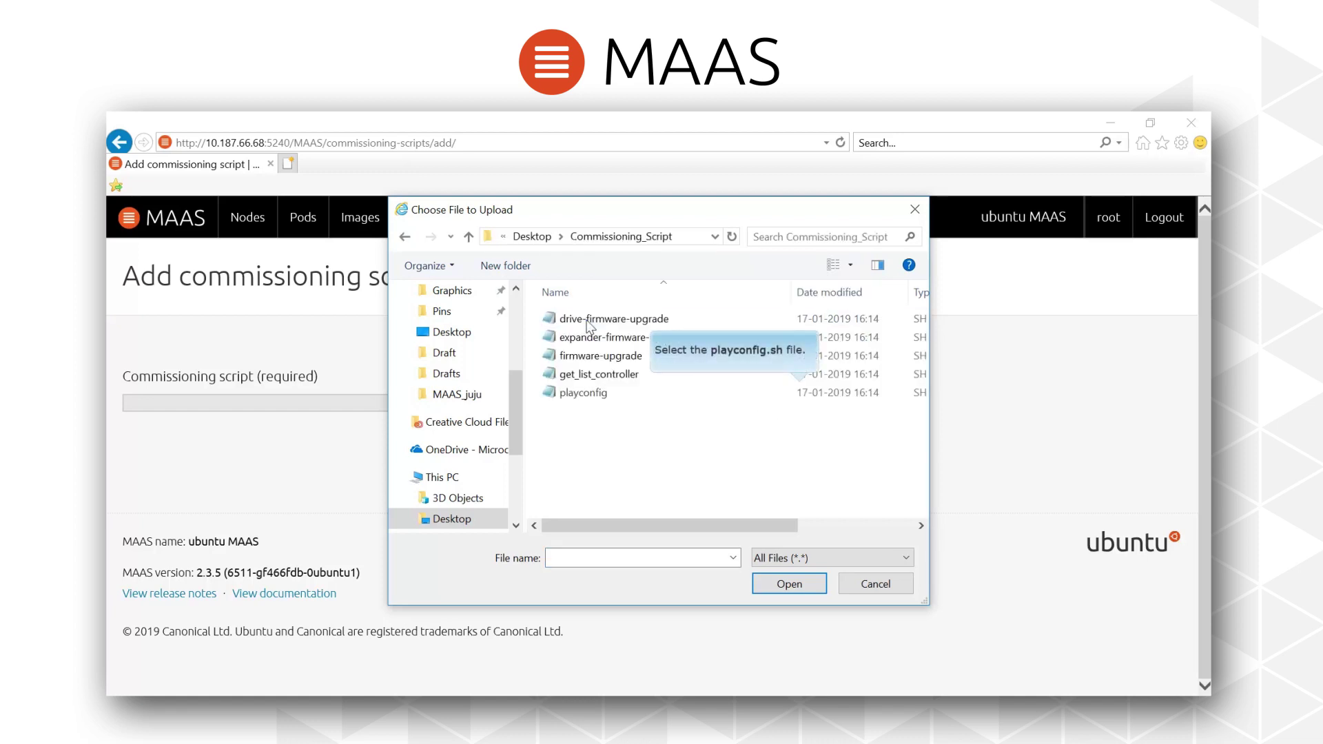
left_click(588, 394)
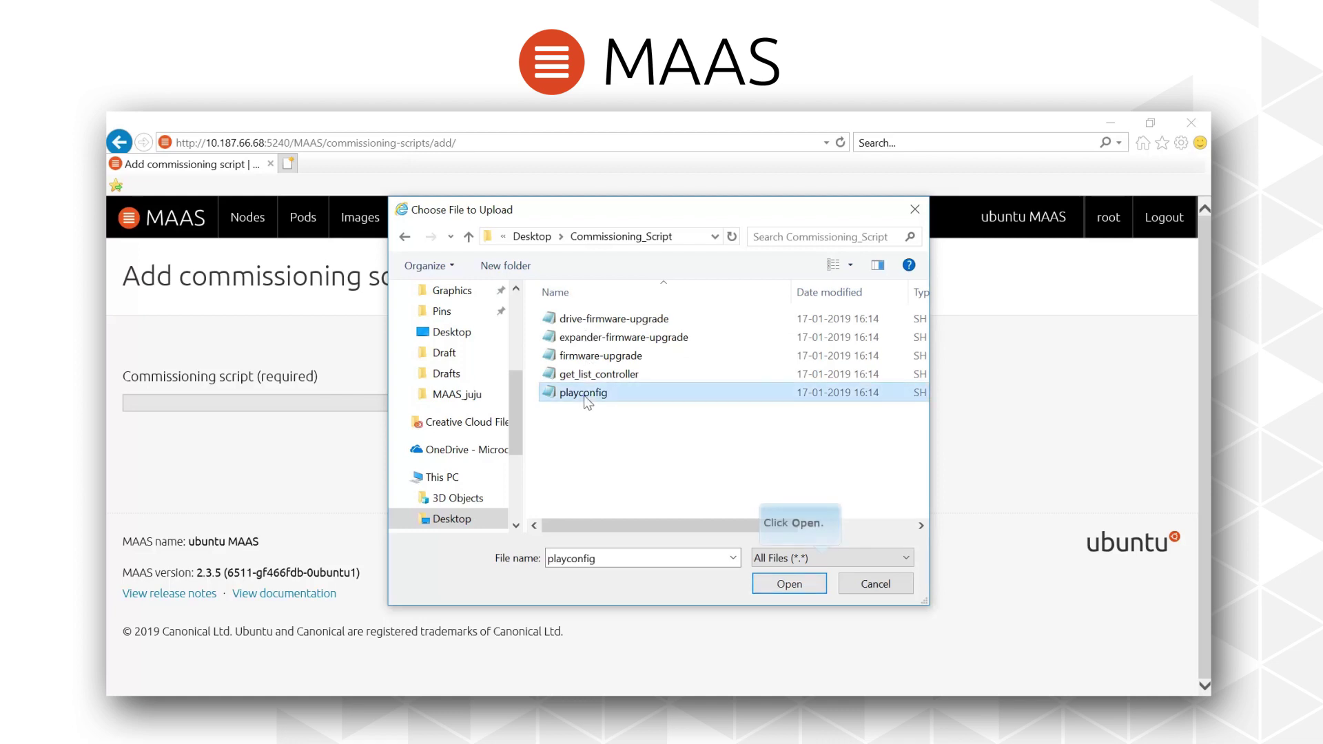
left_click(788, 585)
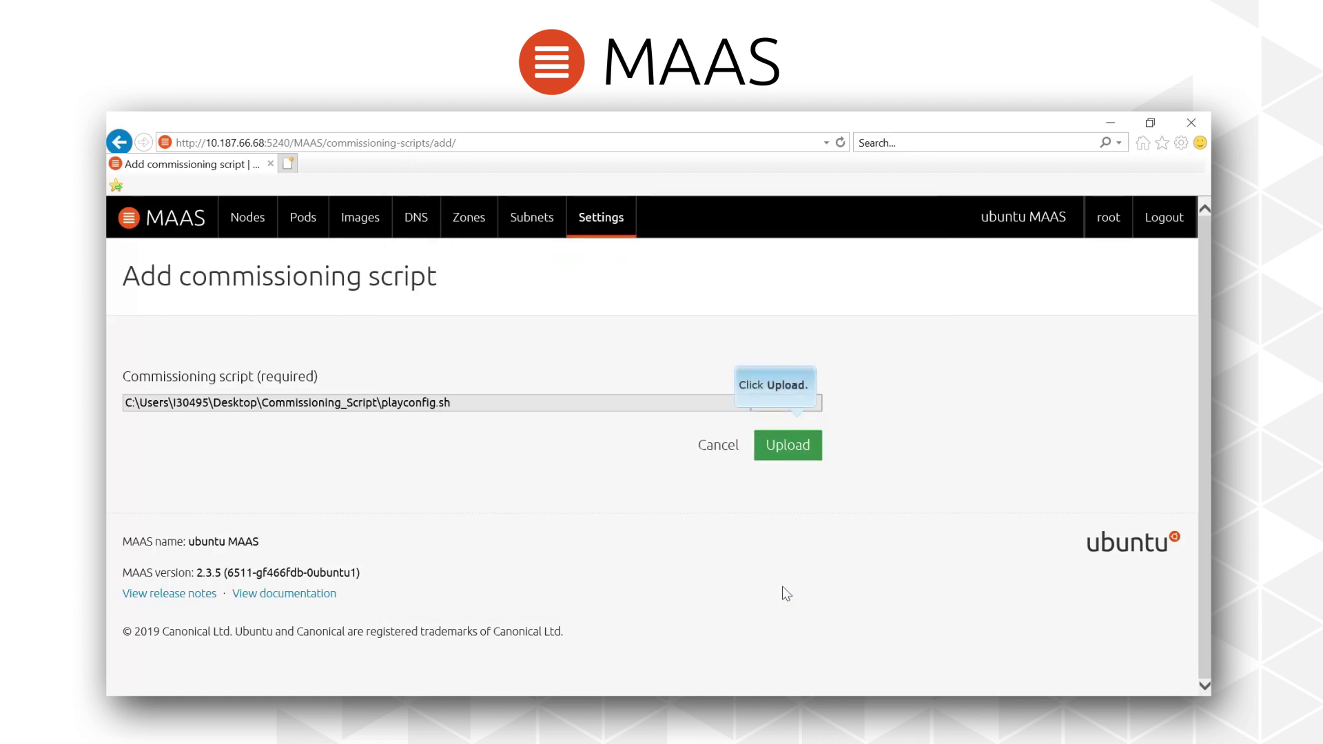
left_click(788, 445)
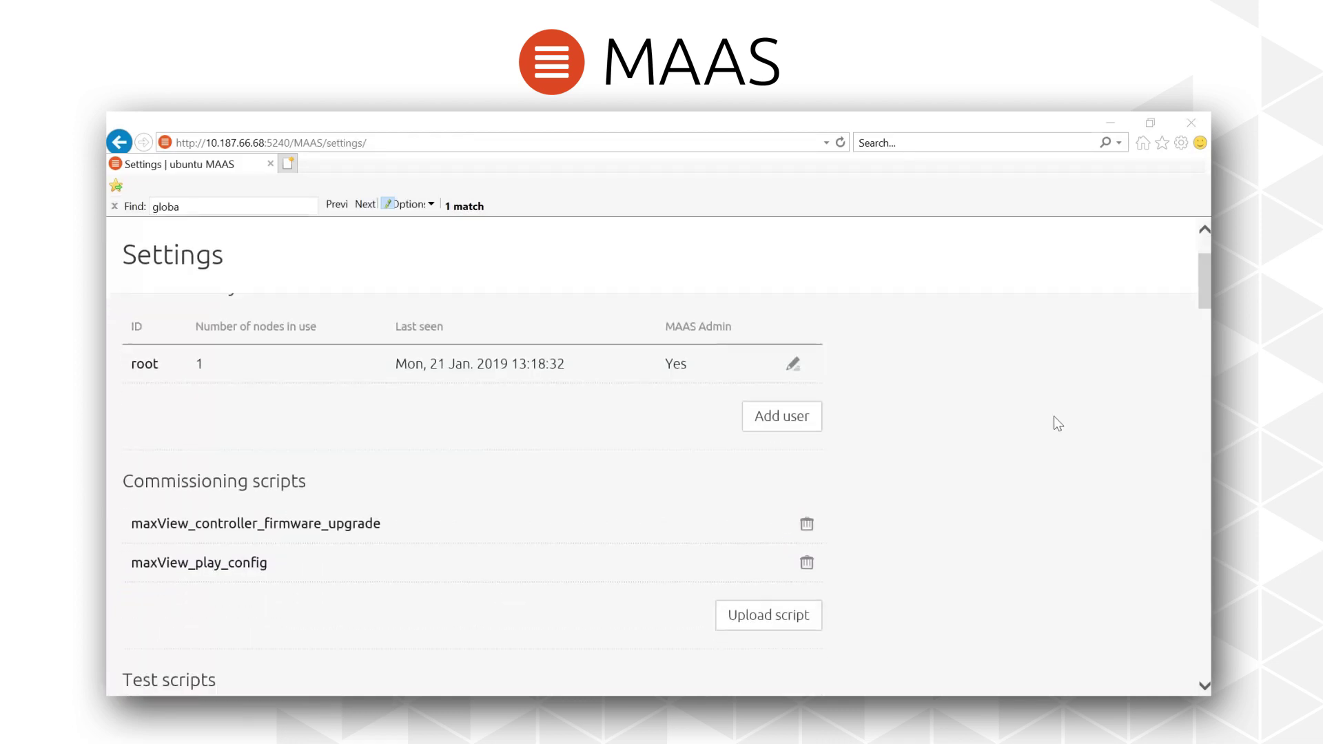
scroll(994, 536, "up", 3)
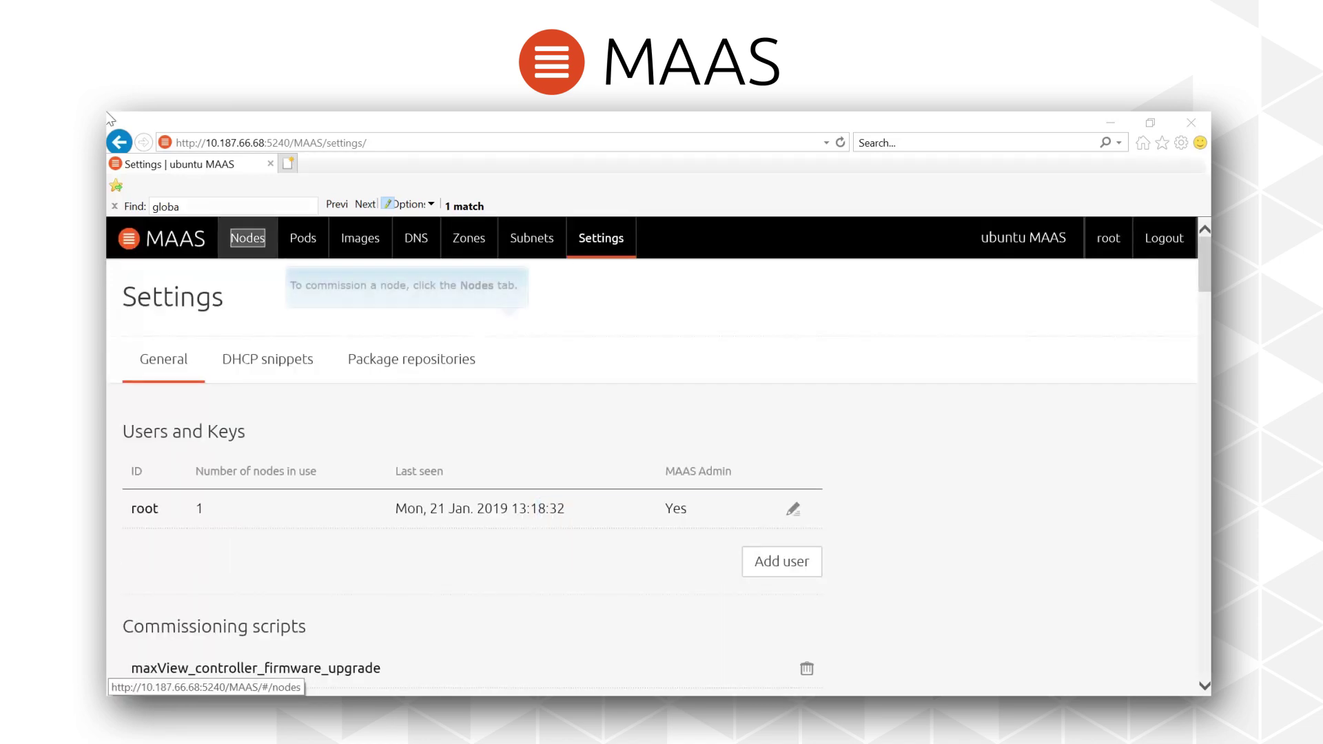
left_click(249, 239)
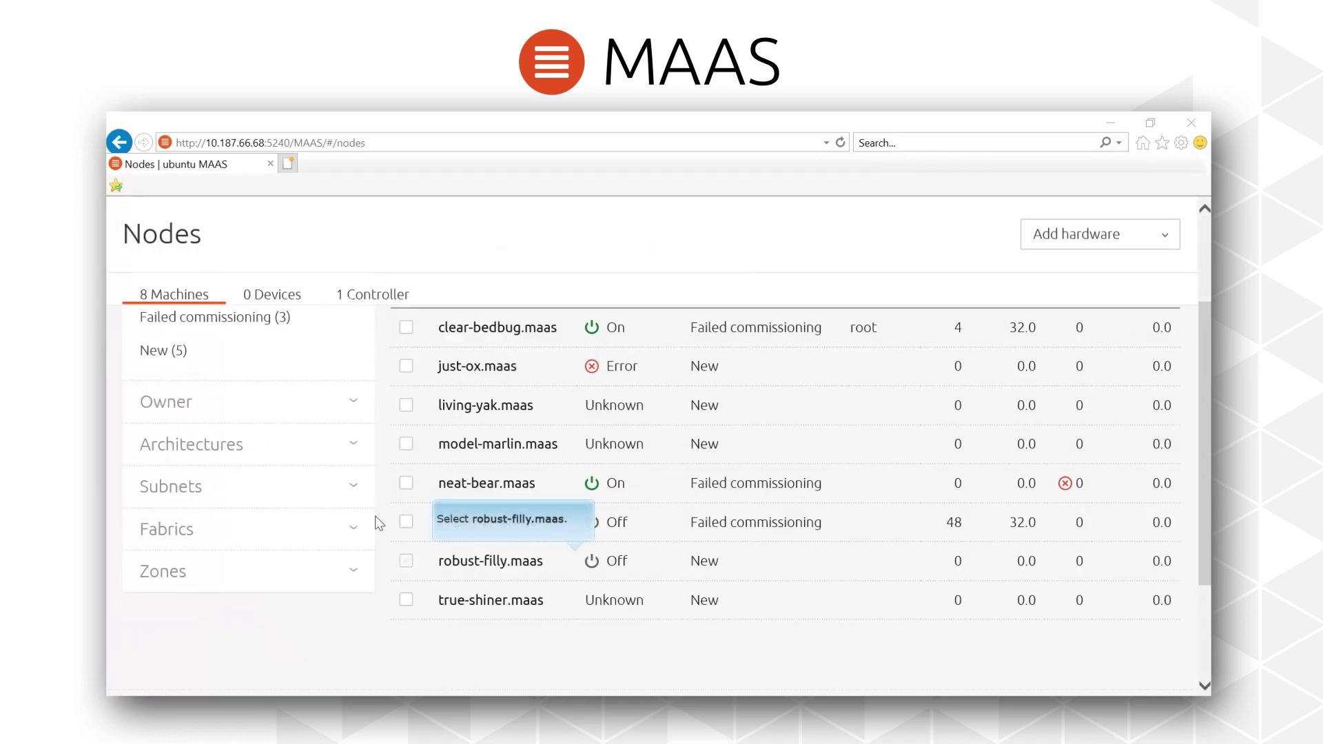
Commission one selected machine with the maxView firmware-upgrade and play-config scripts
left_click(405, 561)
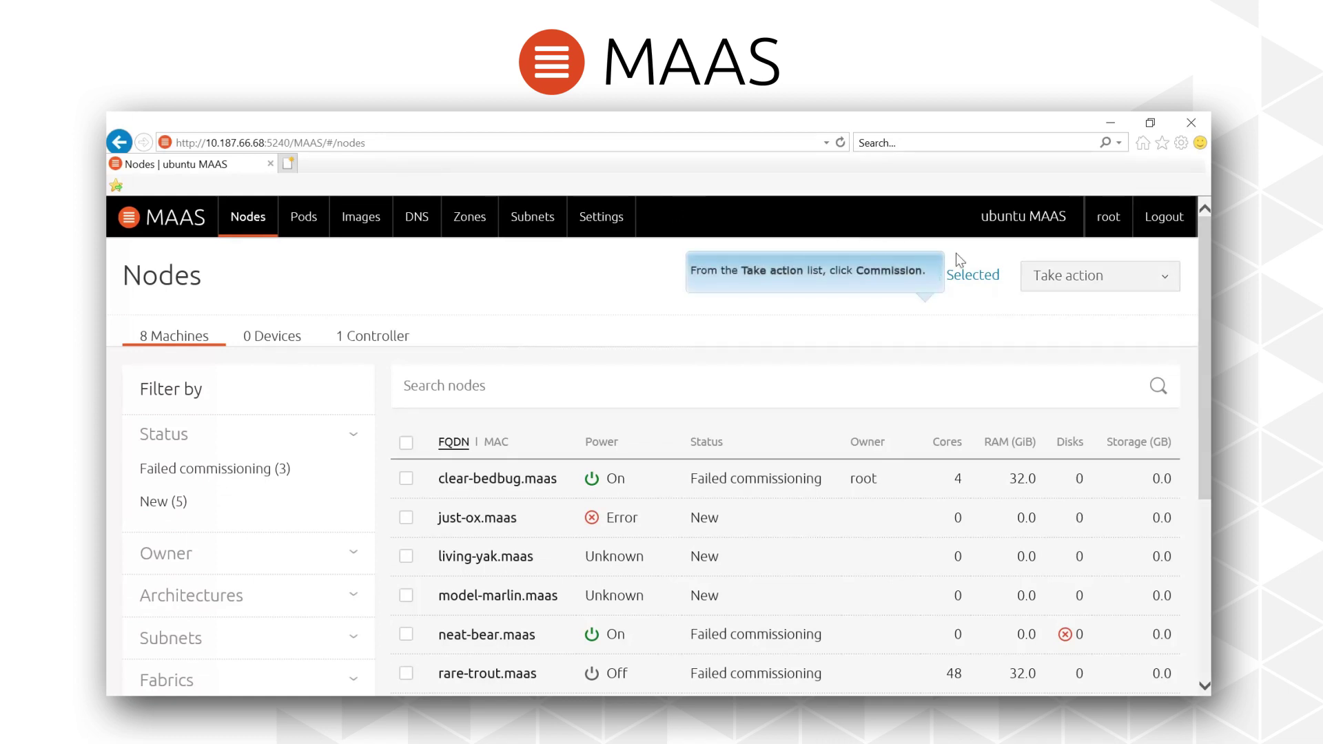
left_click(1072, 272)
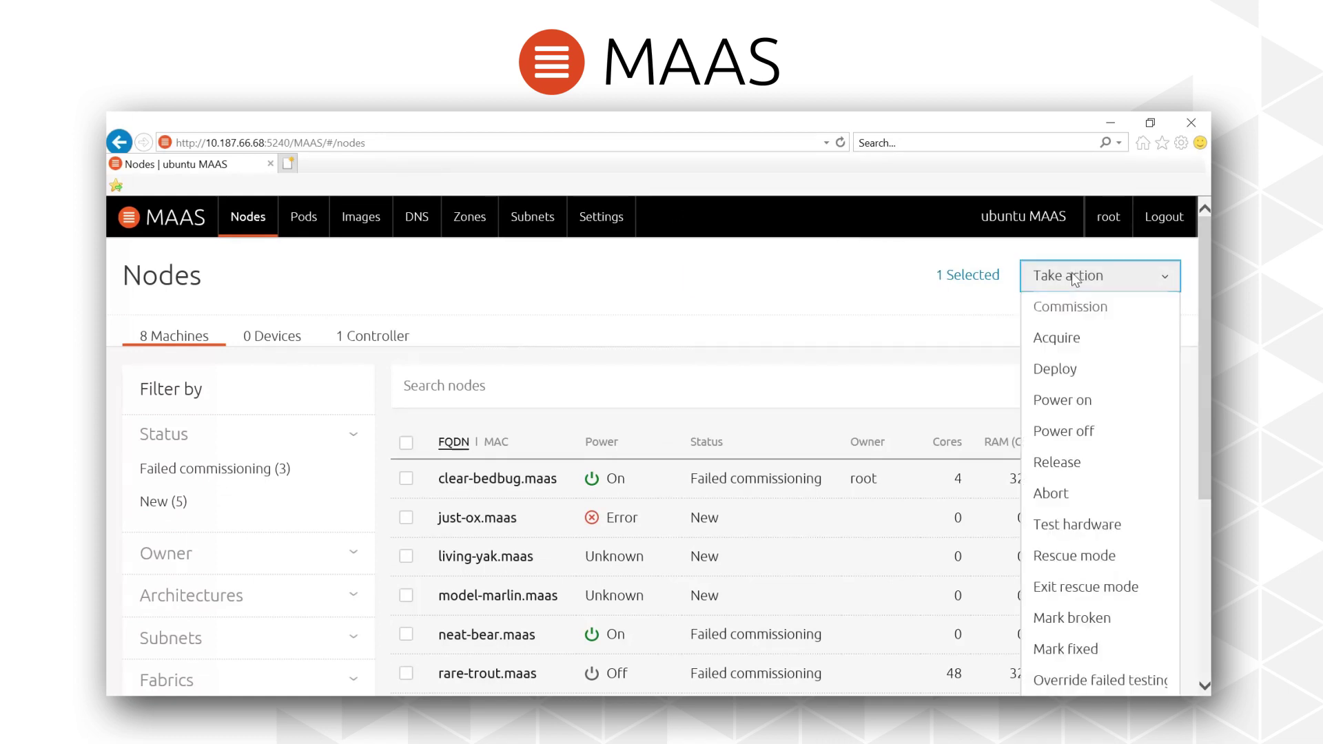
left_click(1073, 307)
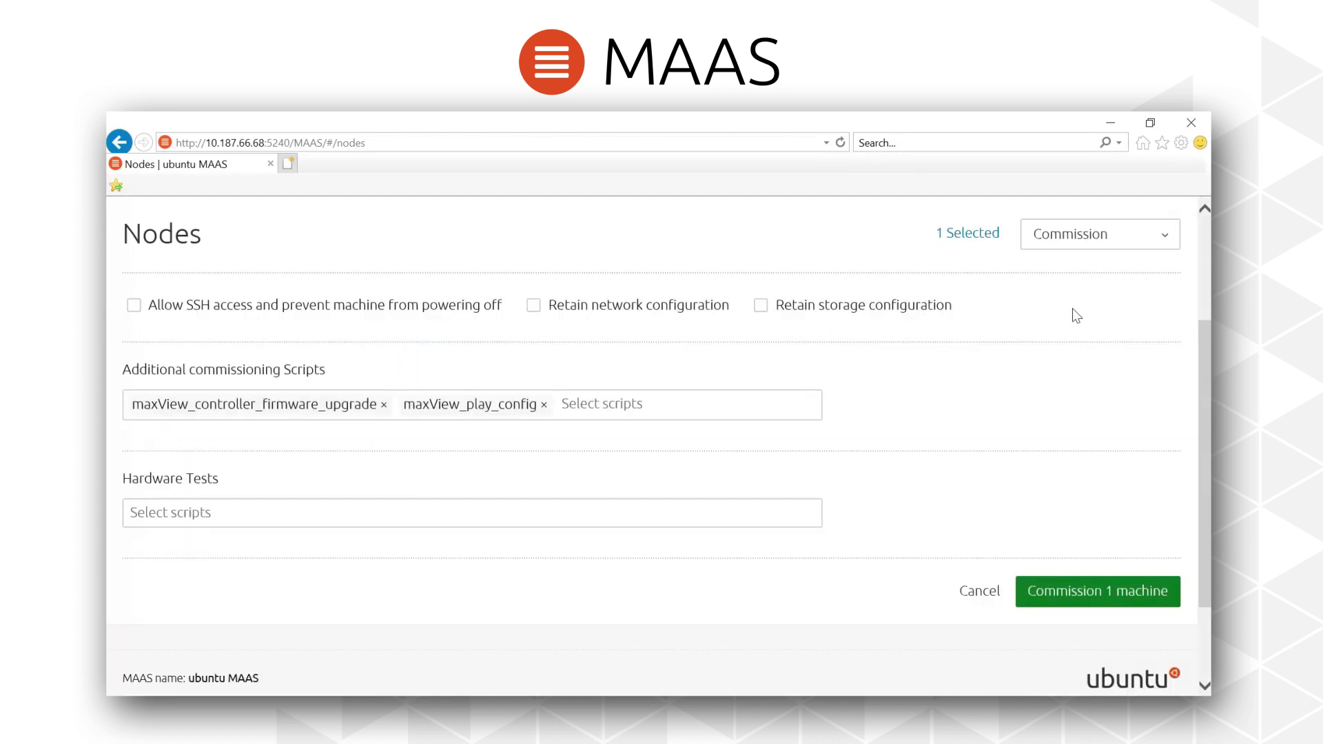
left_click(1079, 586)
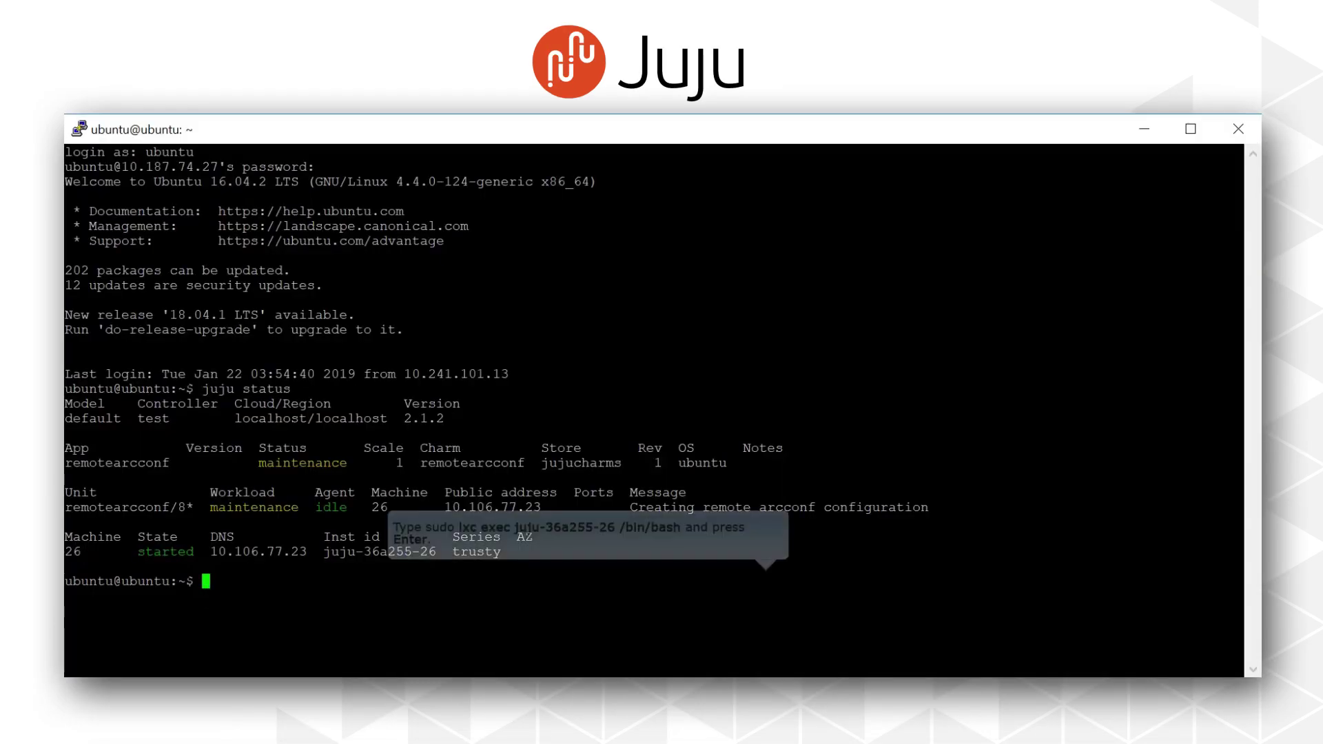
type("sudo ")
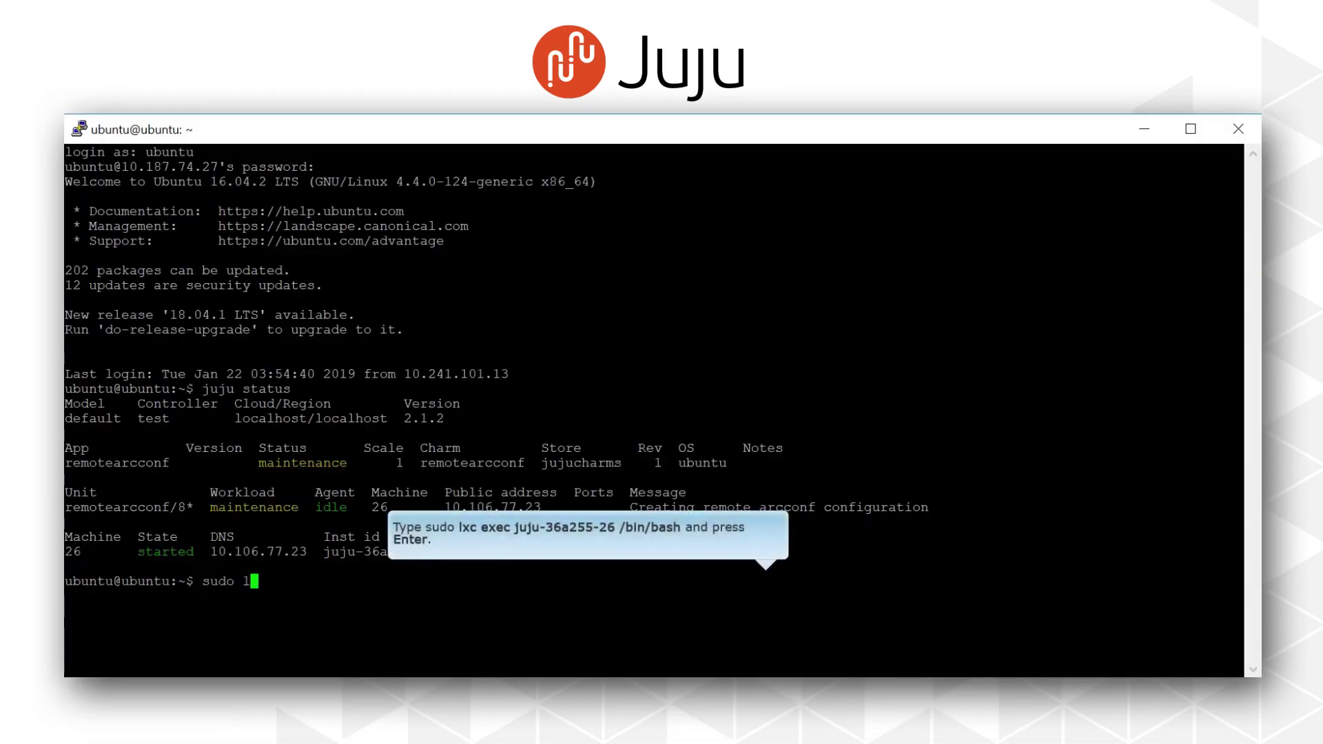
type("lxc exec juju-36a255-26 /bin/bash")
Enter the remotearcconf container with sudo lxc exec and change to /opt/remotearcconf
key("Return")
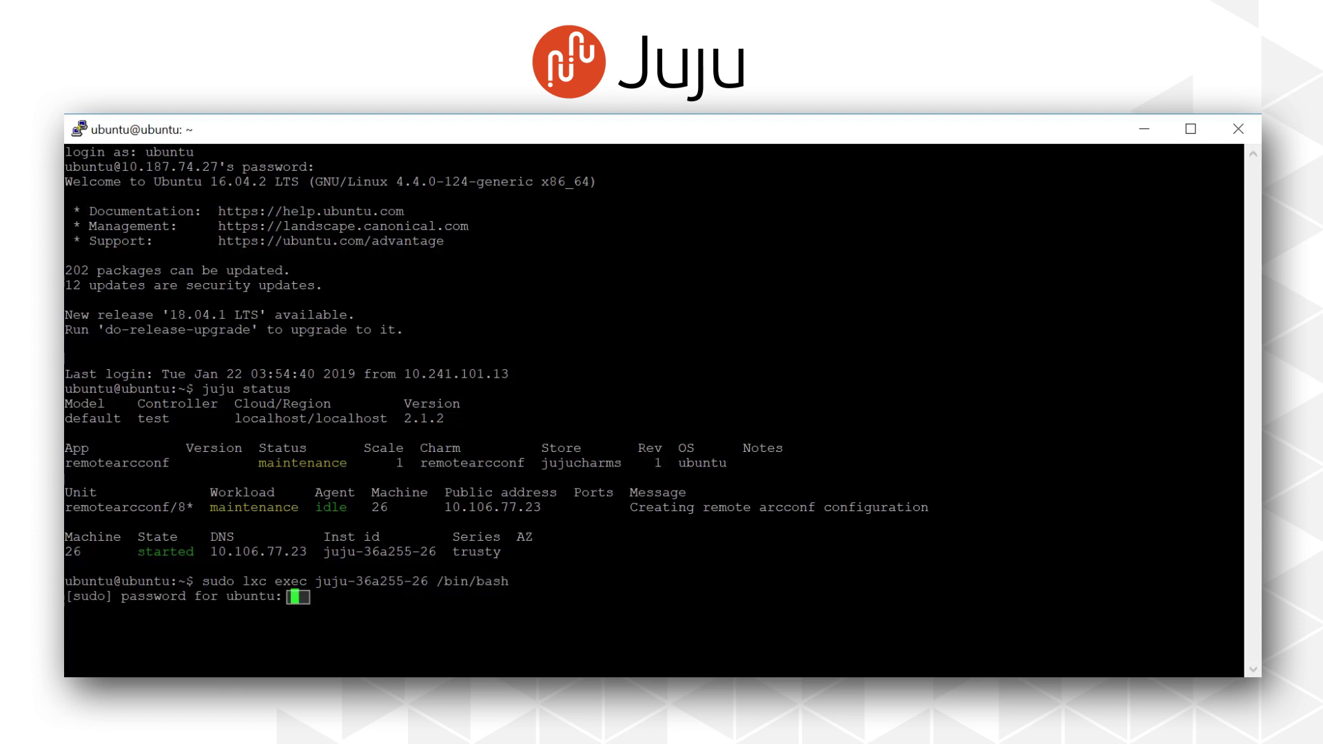
key("Return")
type("cd /opt/remotearcconf")
key("Return")
type("export LD_LIBRARY_PATH=$LD_LIBR")
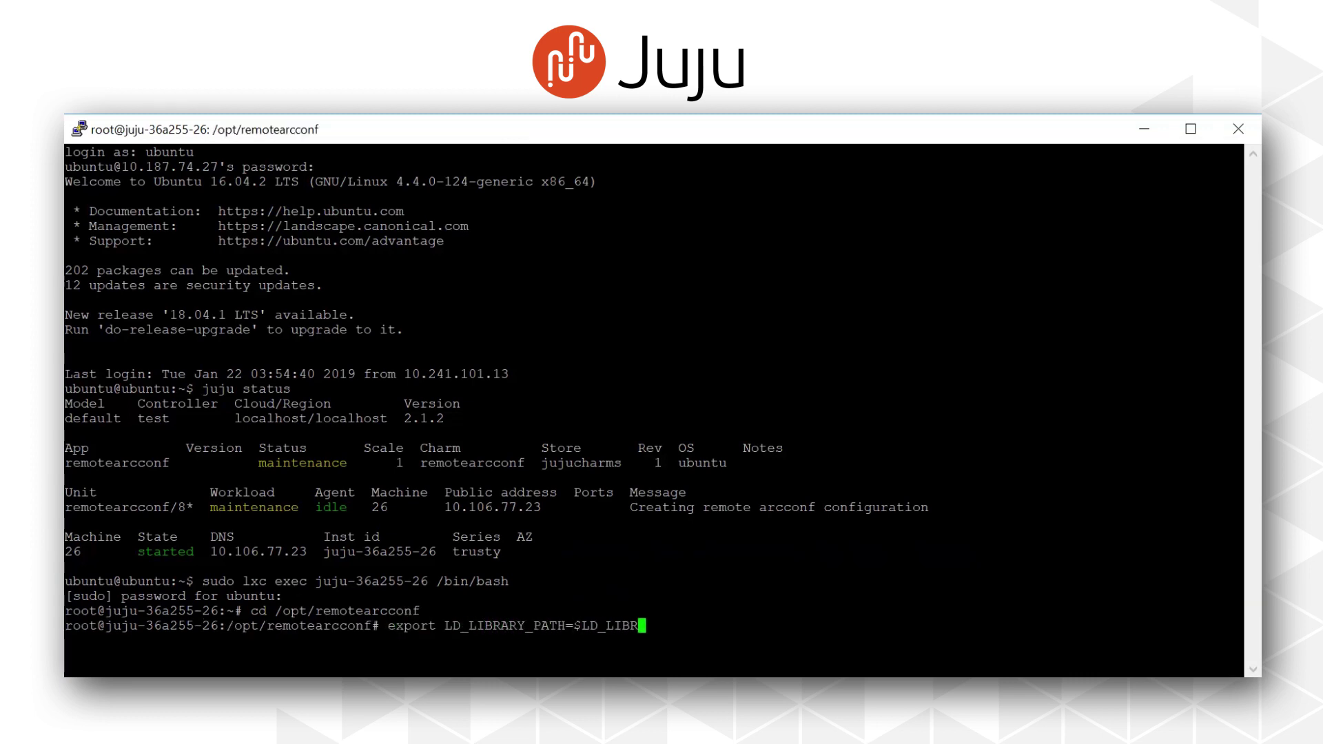
type("ARY_PATH:$PWD")
Export LD_LIBRARY_PATH, run arcconf setvmcredential, then print the configuration with arcconf getconfig
key("Return")
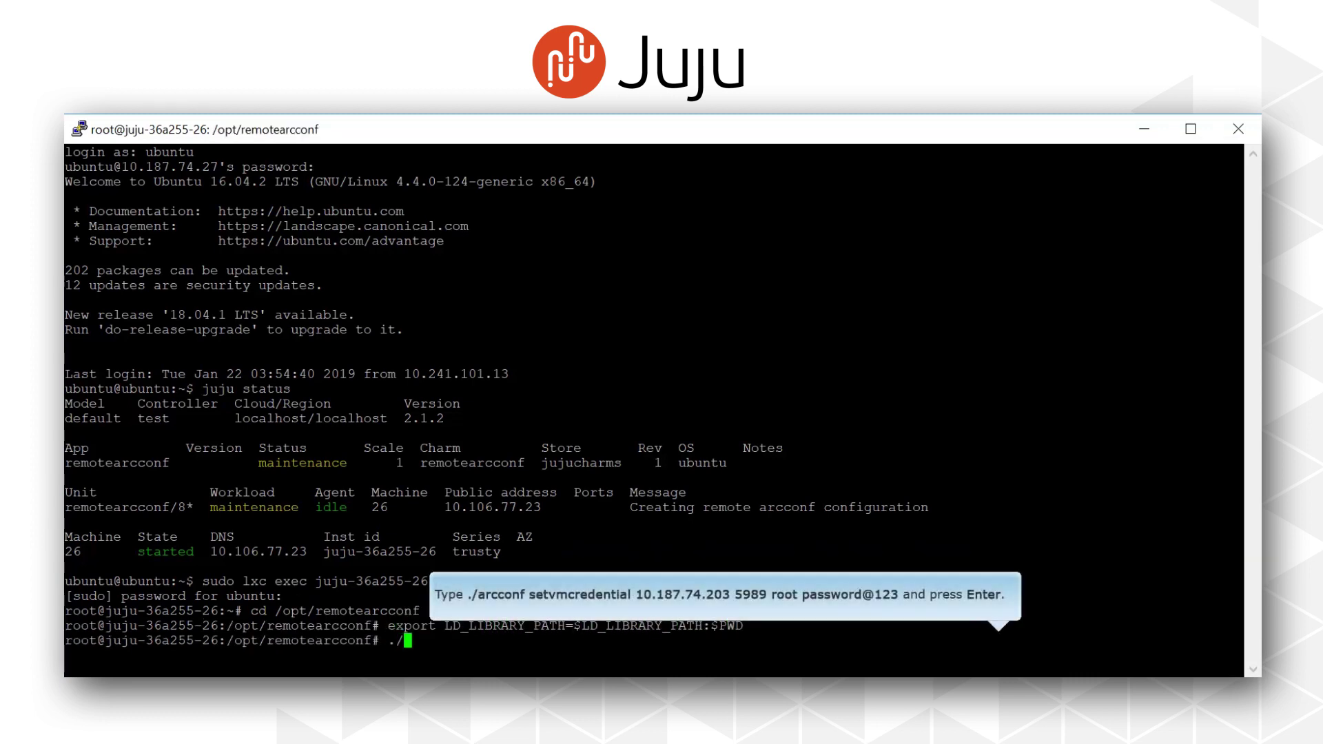
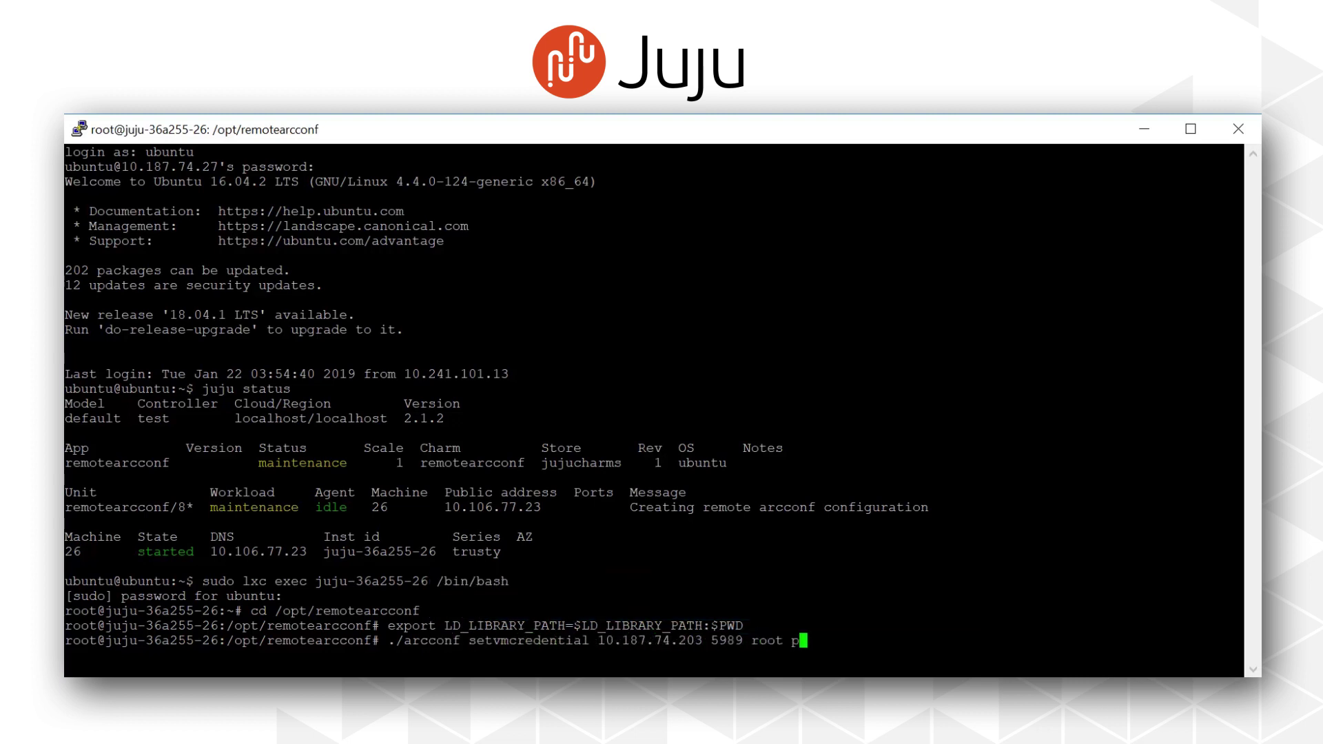
key("Return")
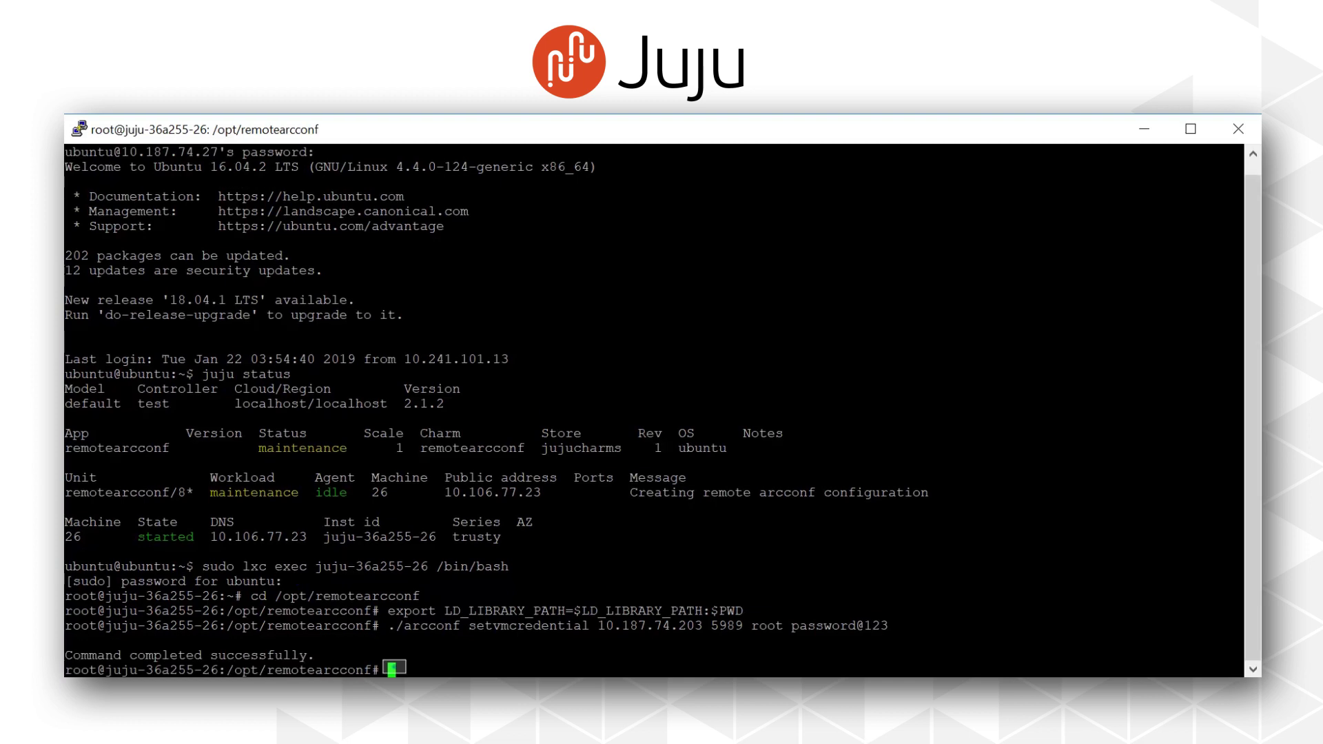
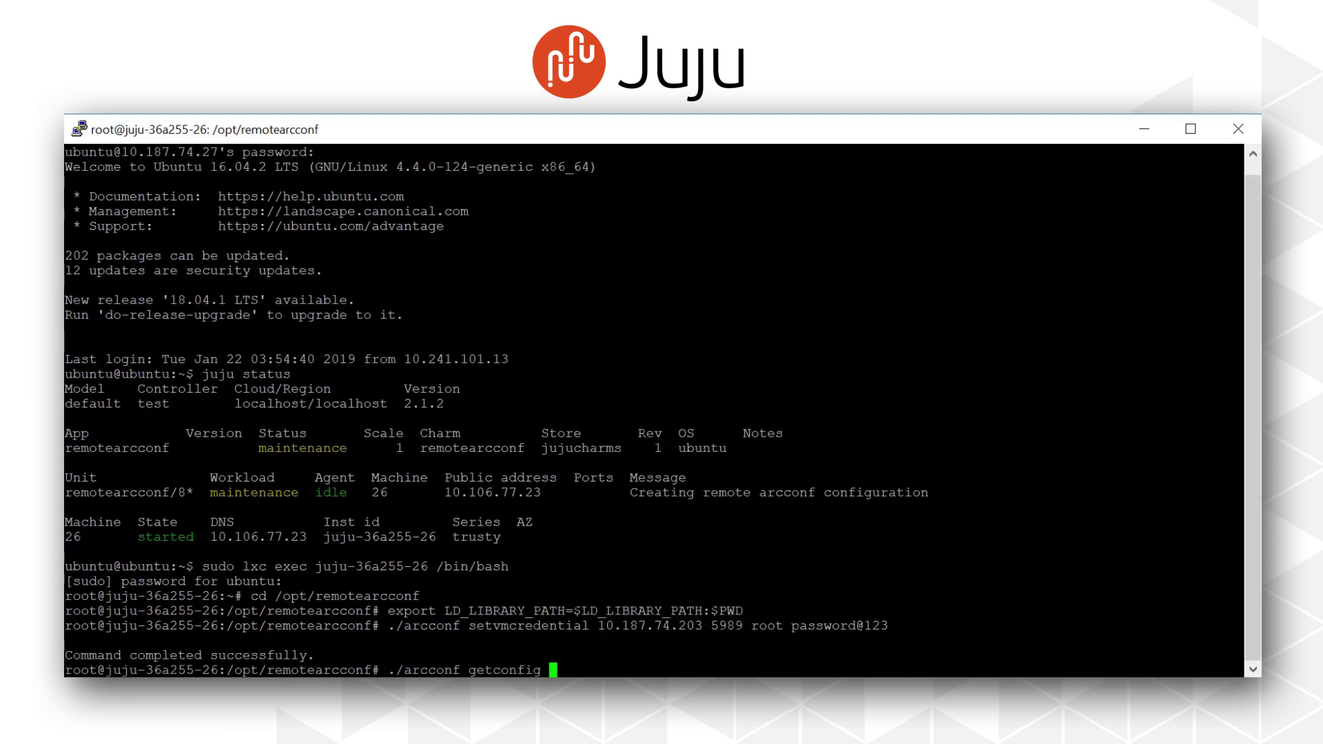
key("Return")
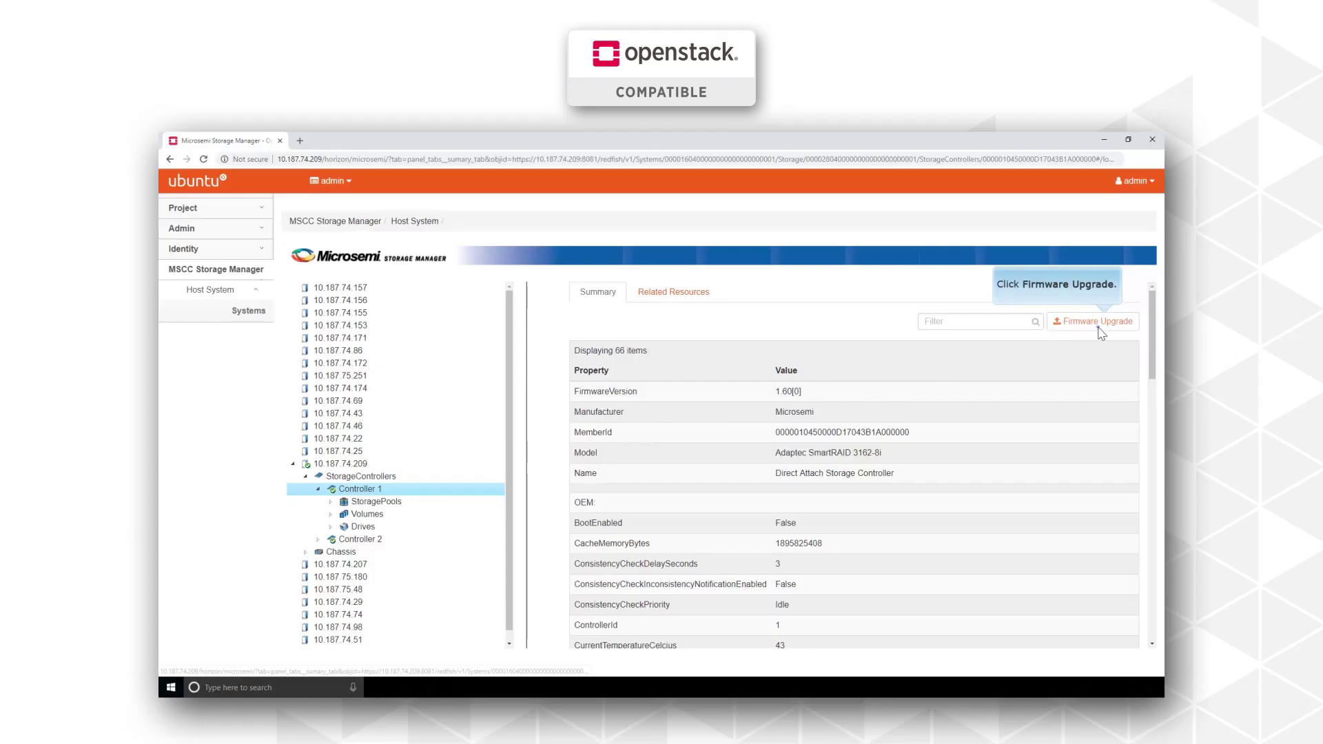
Browse the Firmware Images folder, then list Controller 1's related pools, drives and volumes
left_click(321, 444)
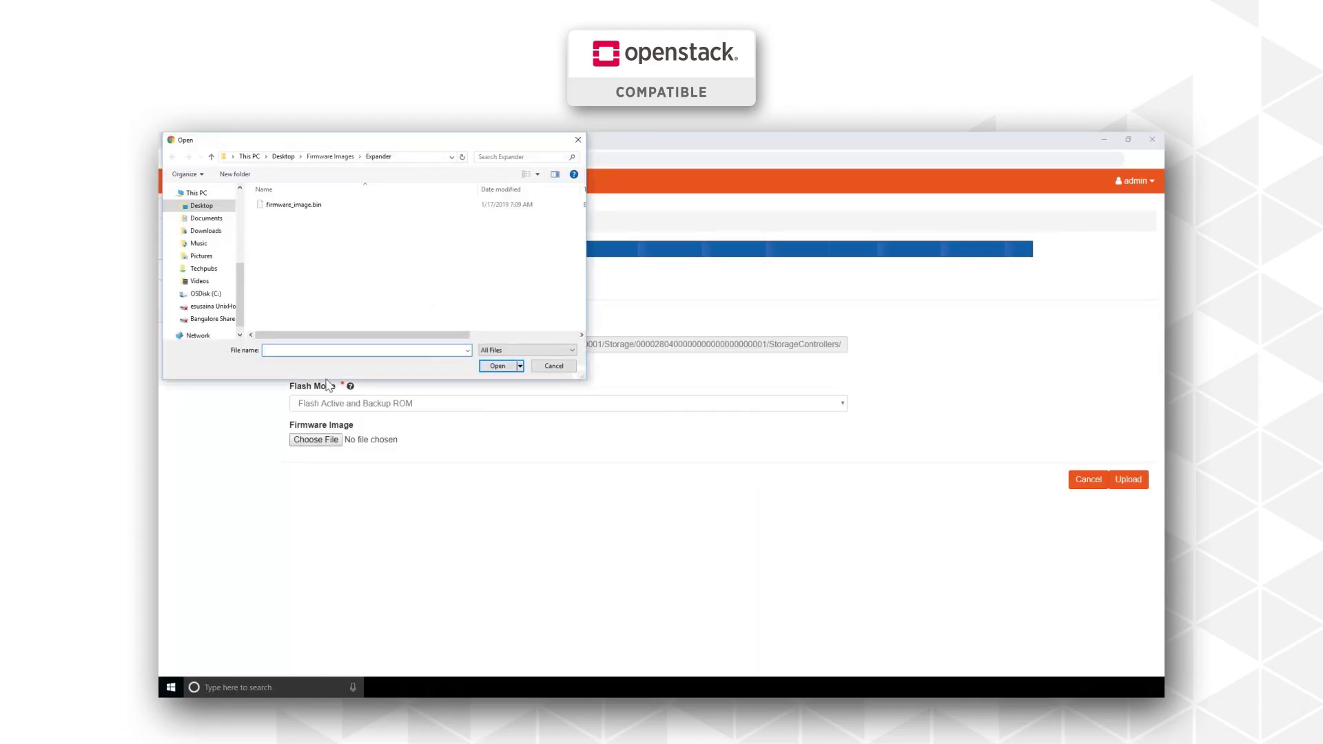
left_click(326, 158)
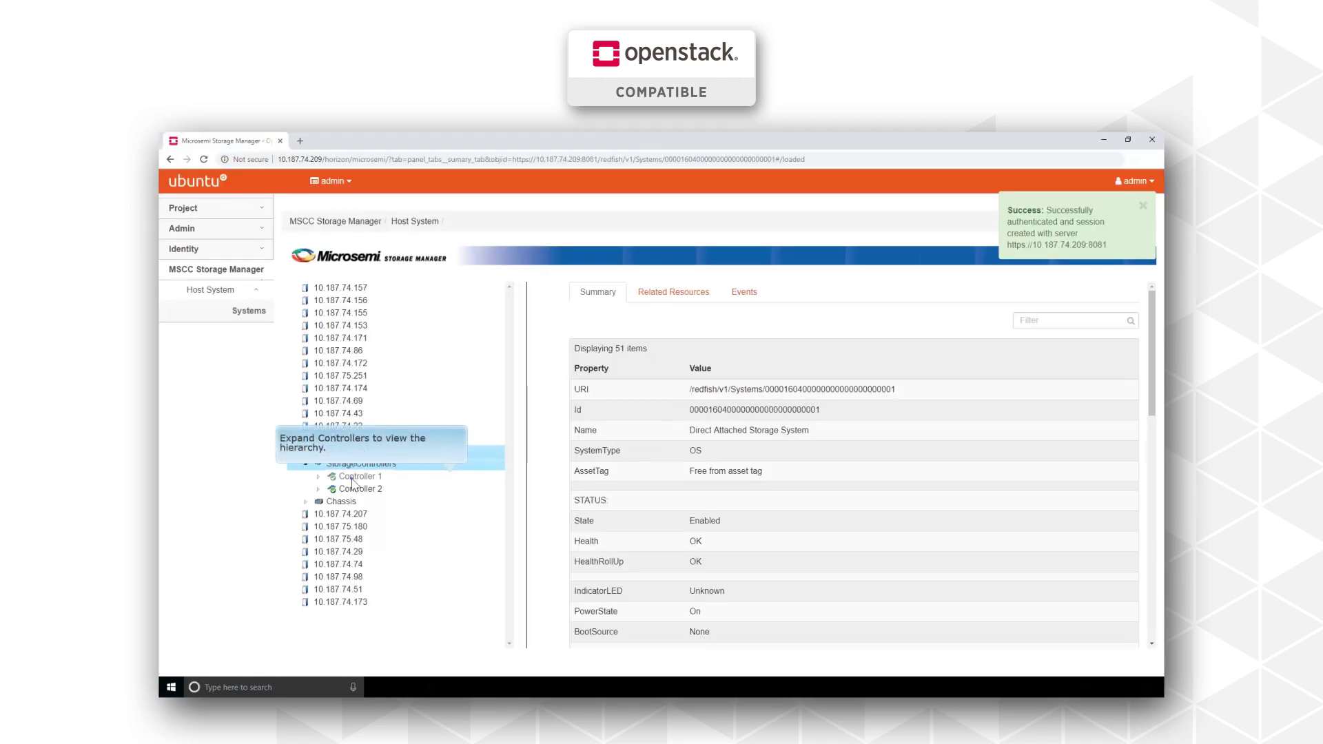
left_click(360, 475)
left_click(672, 292)
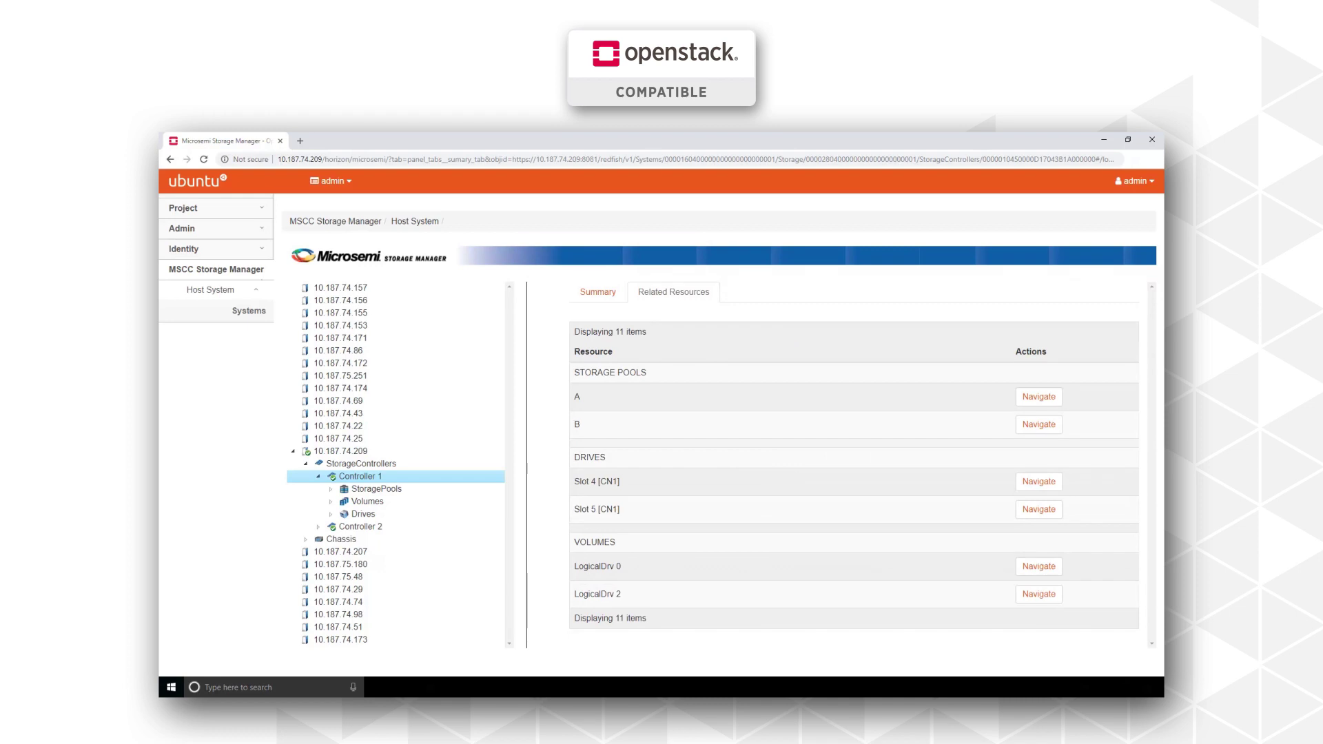
Show the Events list for host 10.187.74.209's StorageControllers
left_click(361, 464)
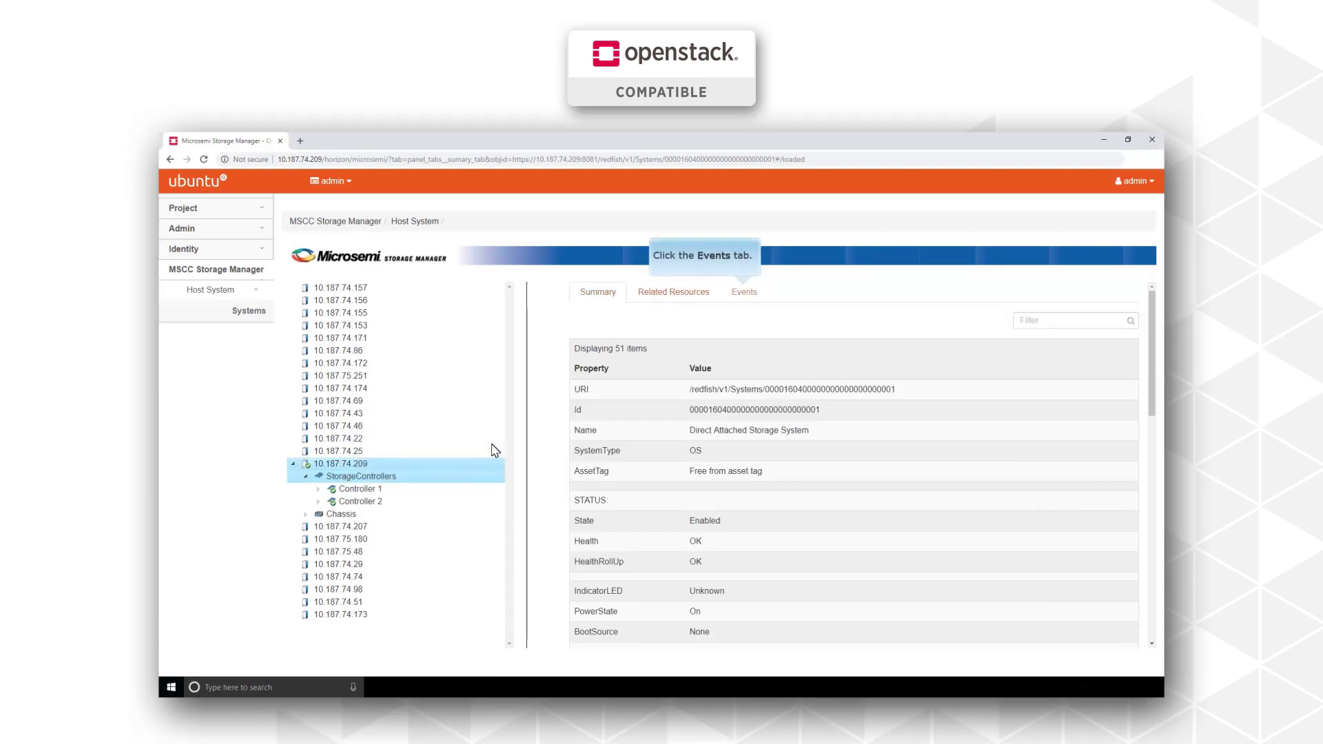
left_click(745, 292)
scroll(832, 474, "down", 3)
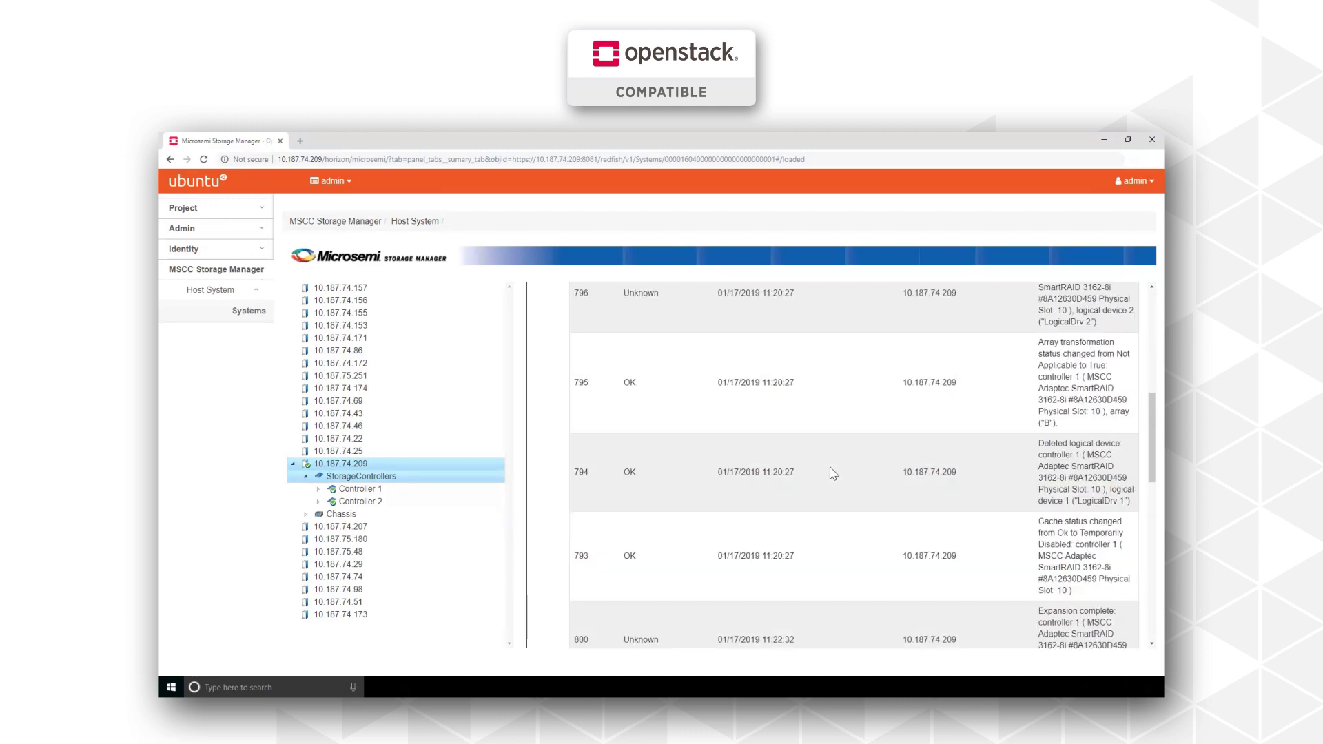
scroll(832, 474, "down", 2)
scroll(833, 474, "up", 5)
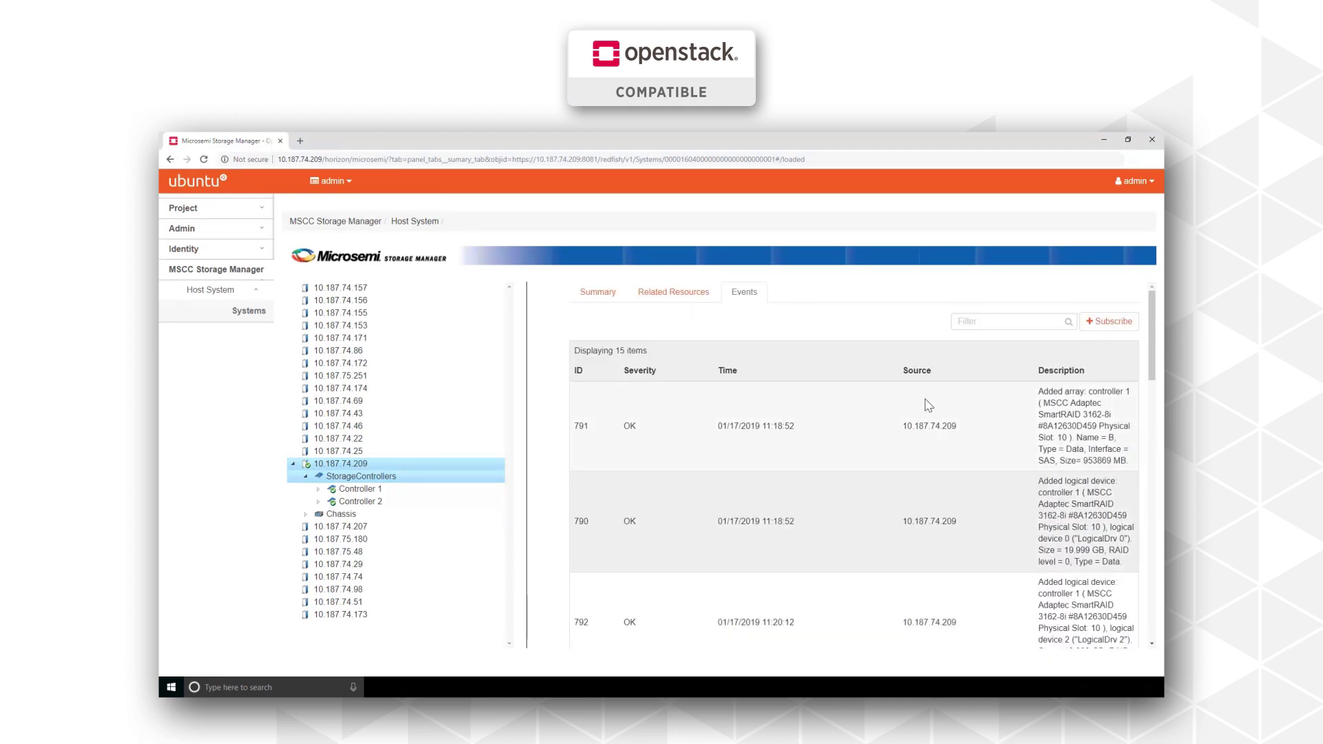
Start a new event subscription and tick the StatusChange and ResourceUpdated event types
left_click(1112, 323)
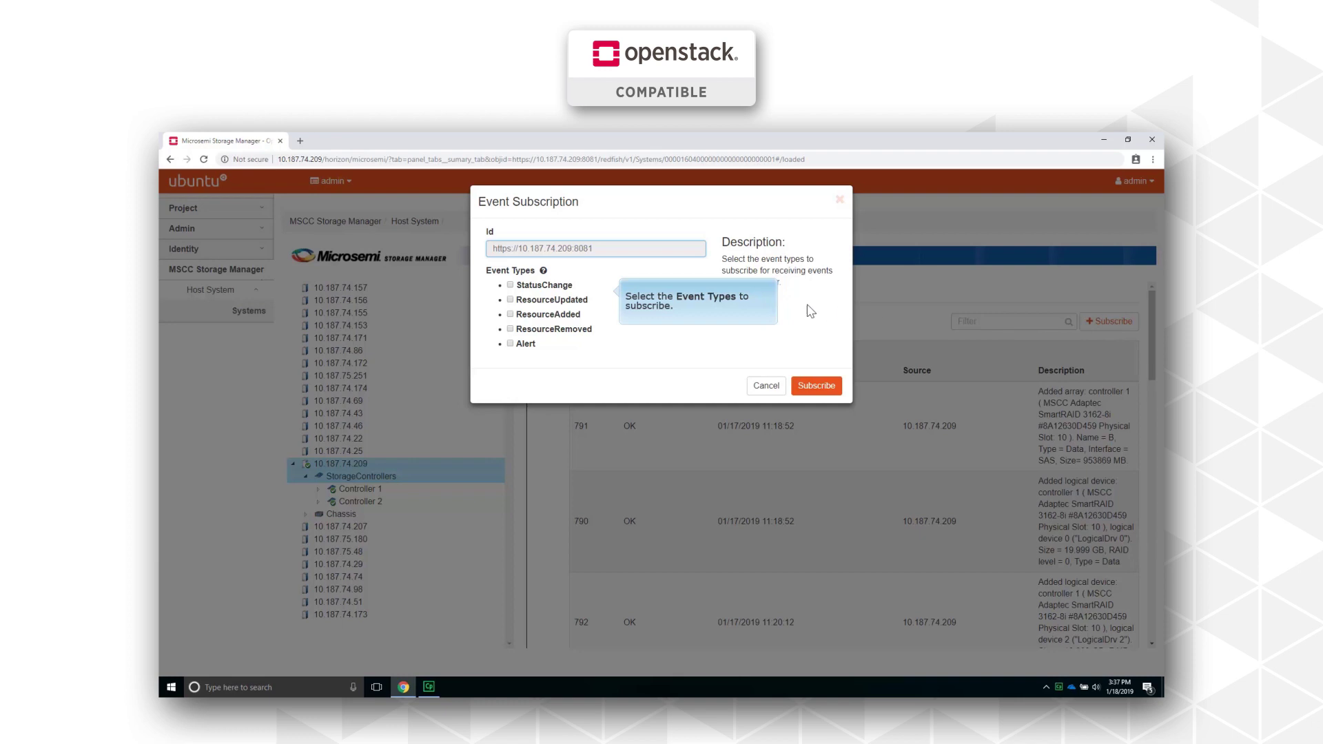
left_click(510, 285)
left_click(512, 286)
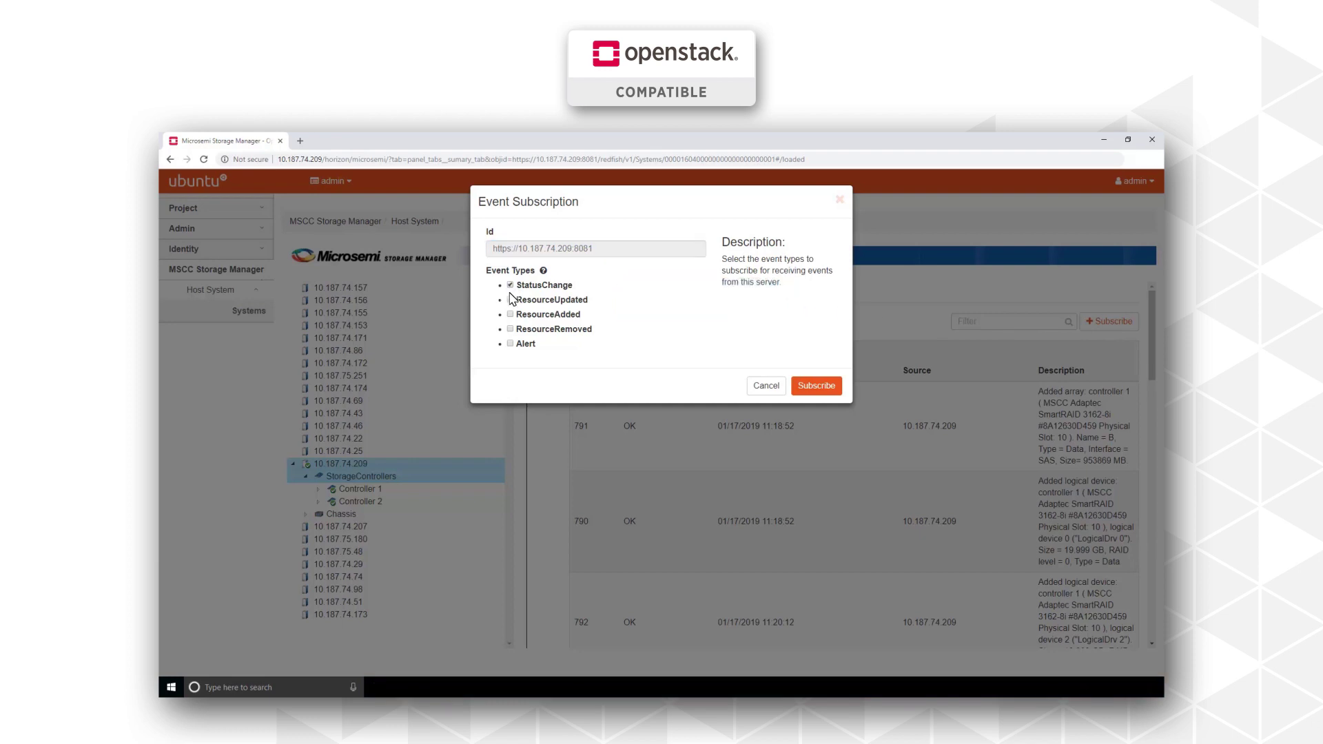